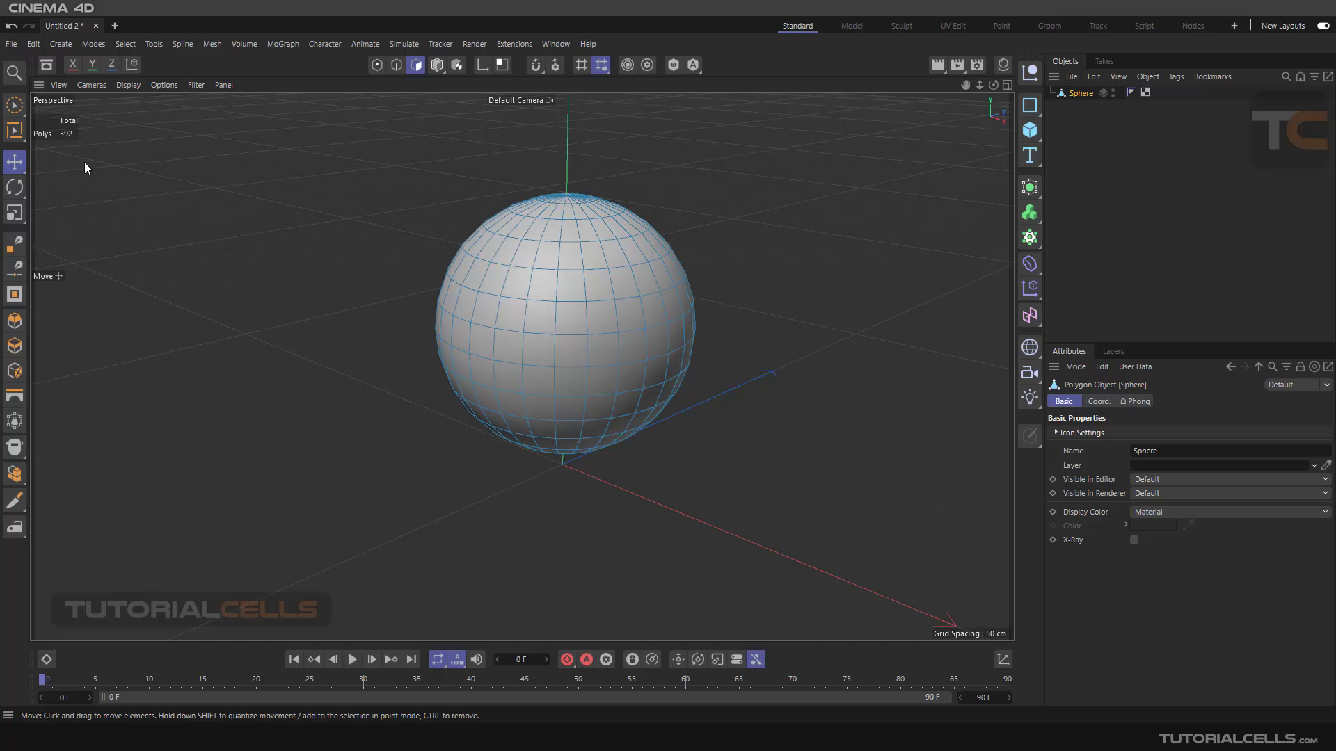
- Select all polygons, then all edges, then all points of the sphere with Ctrl+A
click(125, 43)
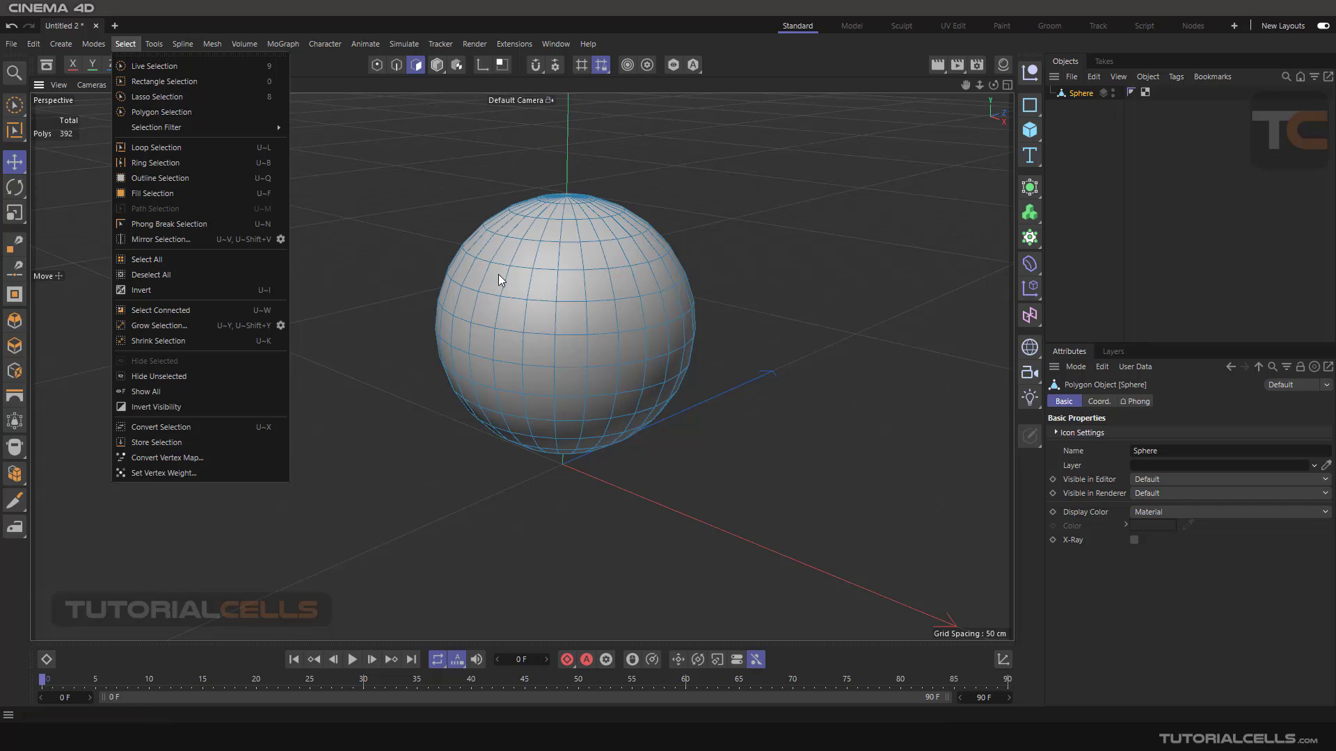
click(419, 274)
key(ctrl+a)
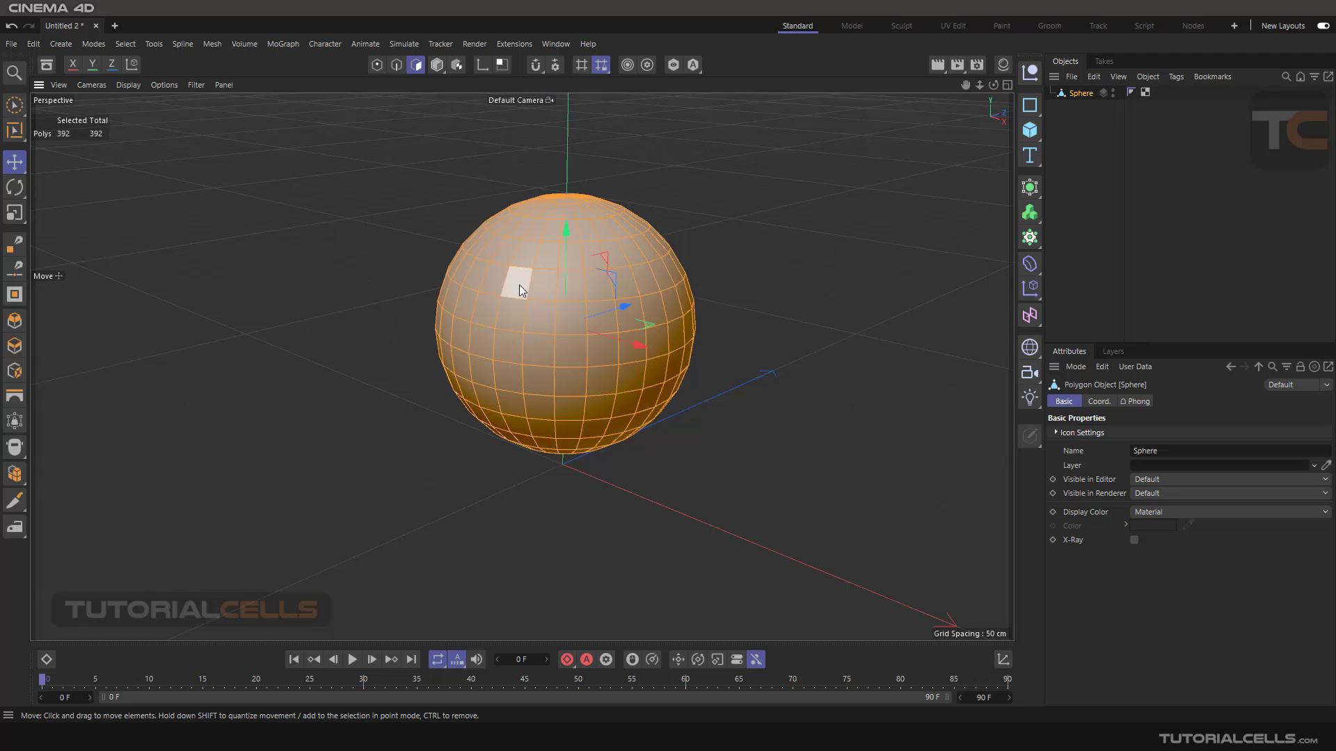
click(400, 65)
key(ctrl+a)
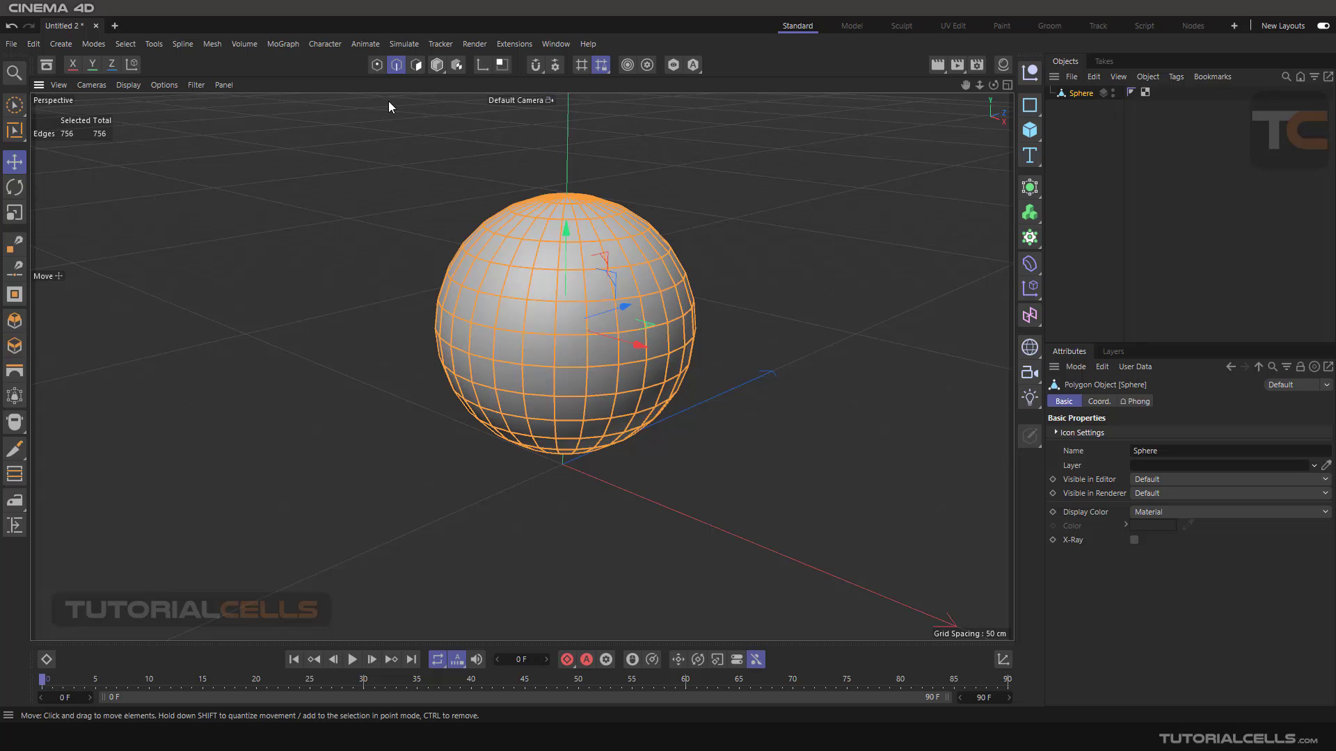
click(377, 65)
key(ctrl+a)
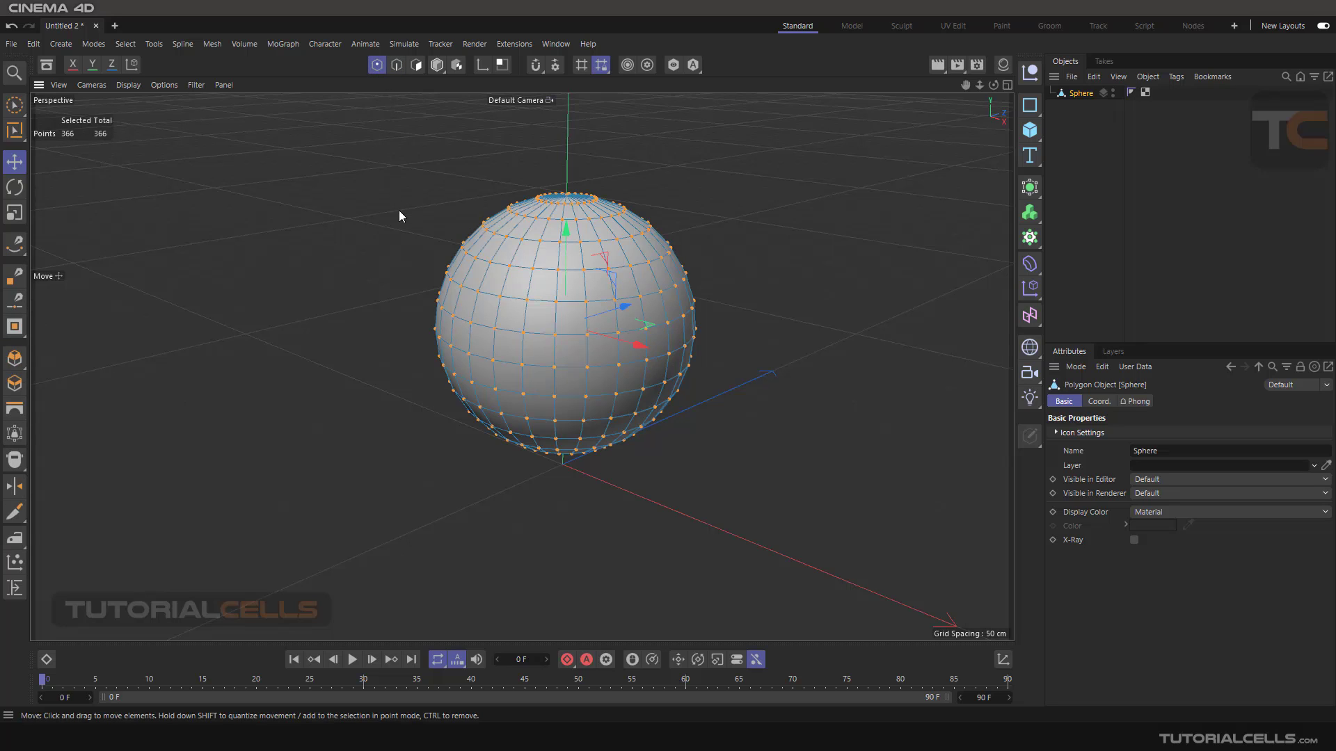
- Clear the edge selection, then select and clear polygons until only one is picked
click(399, 208)
click(400, 66)
click(412, 130)
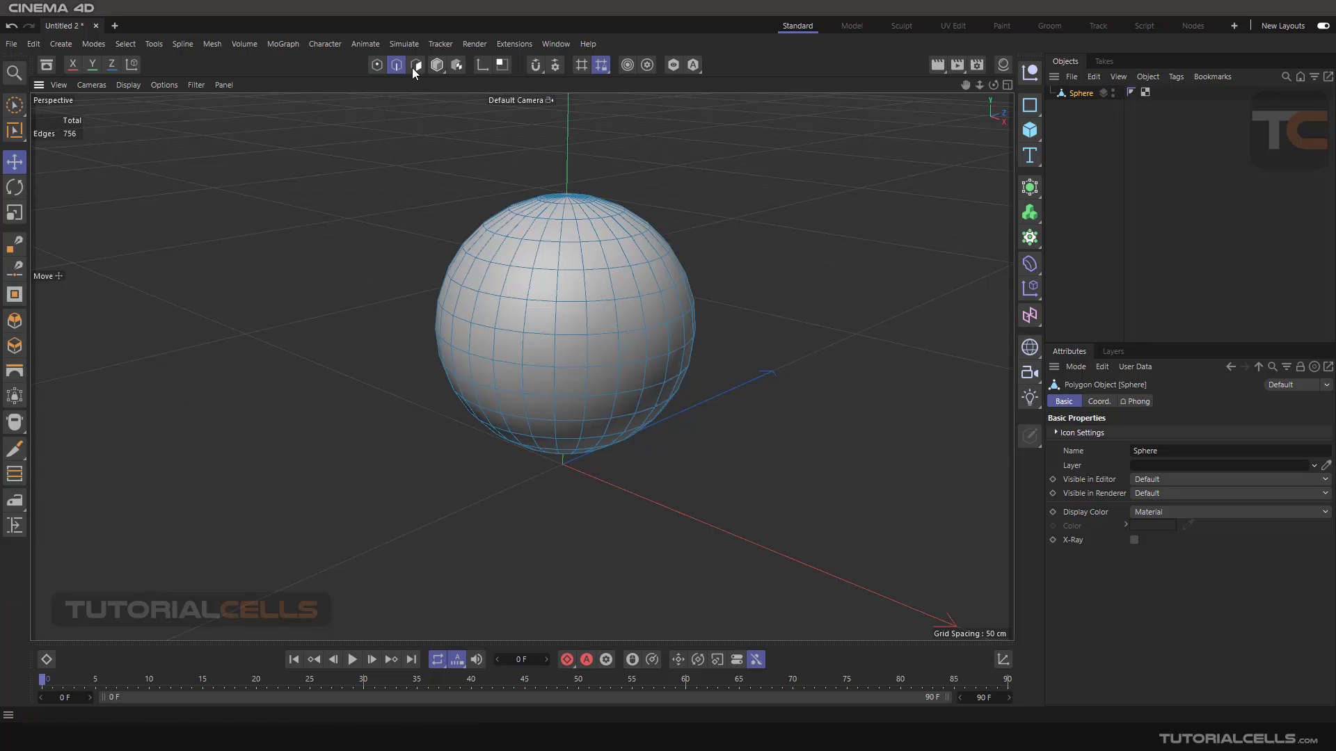
click(414, 66)
key(ctrl+a)
click(433, 185)
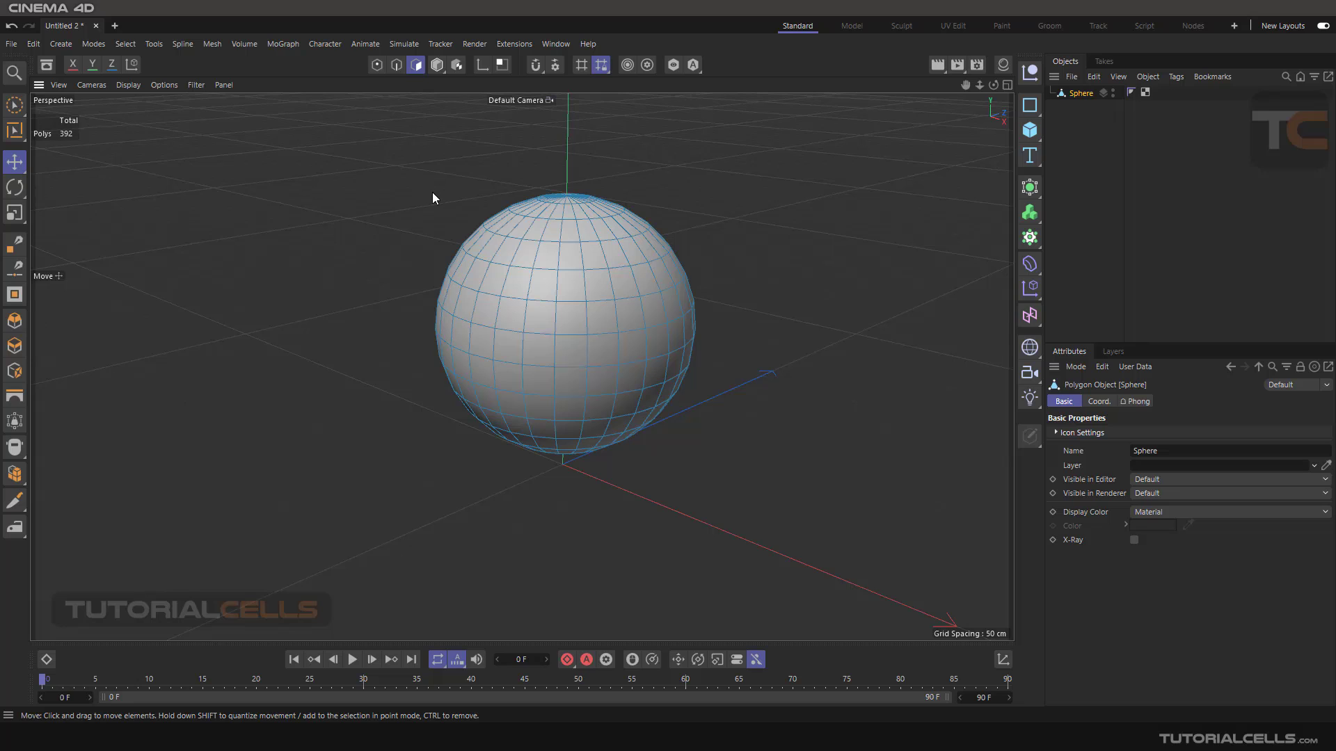
key(ctrl+a)
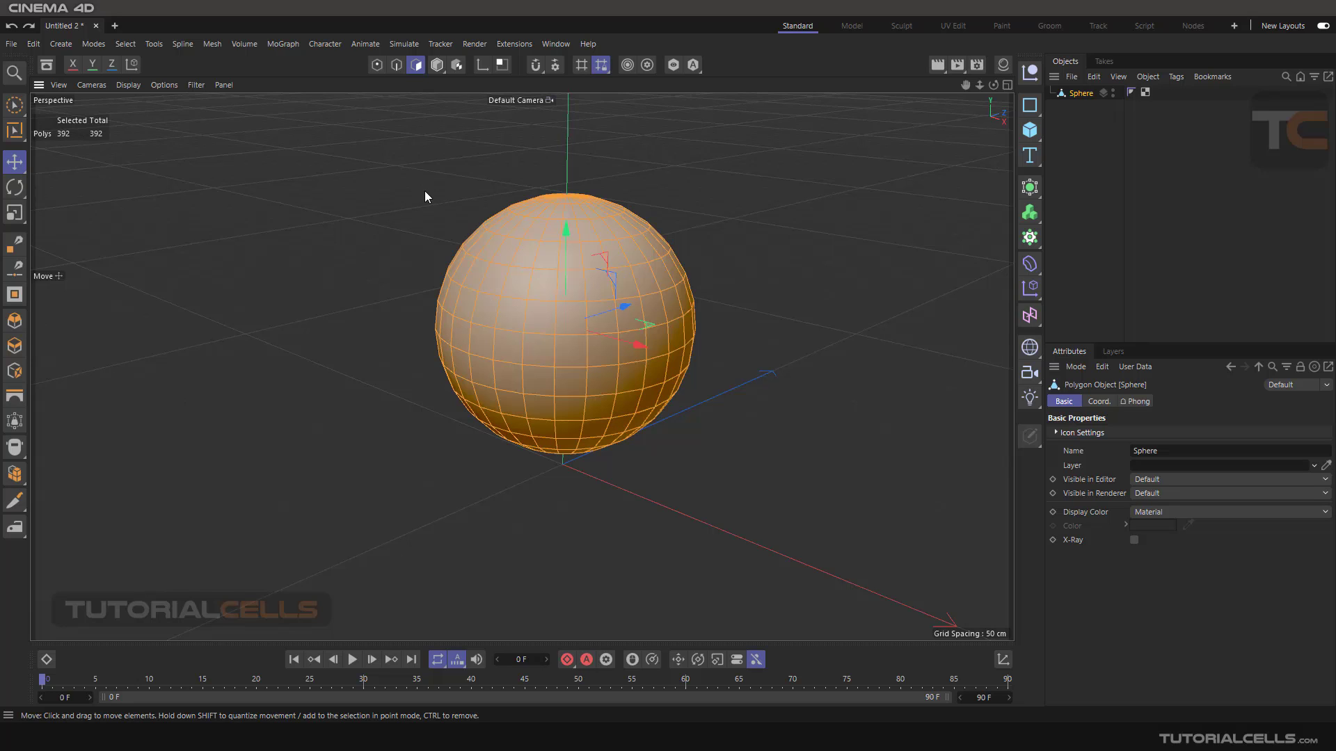
click(425, 196)
key(ctrl+a)
click(408, 150)
- Select a polygon, then clear it with Select > Deselect All
click(645, 246)
mouse_move(457, 301)
alt+mouse_down()
mouse_move(537, 313)
mouse_move(636, 301)
mouse_move(554, 361)
mouse_move(586, 339)
mouse_move(565, 367)
mouse_move(560, 350)
alt+mouse_up()
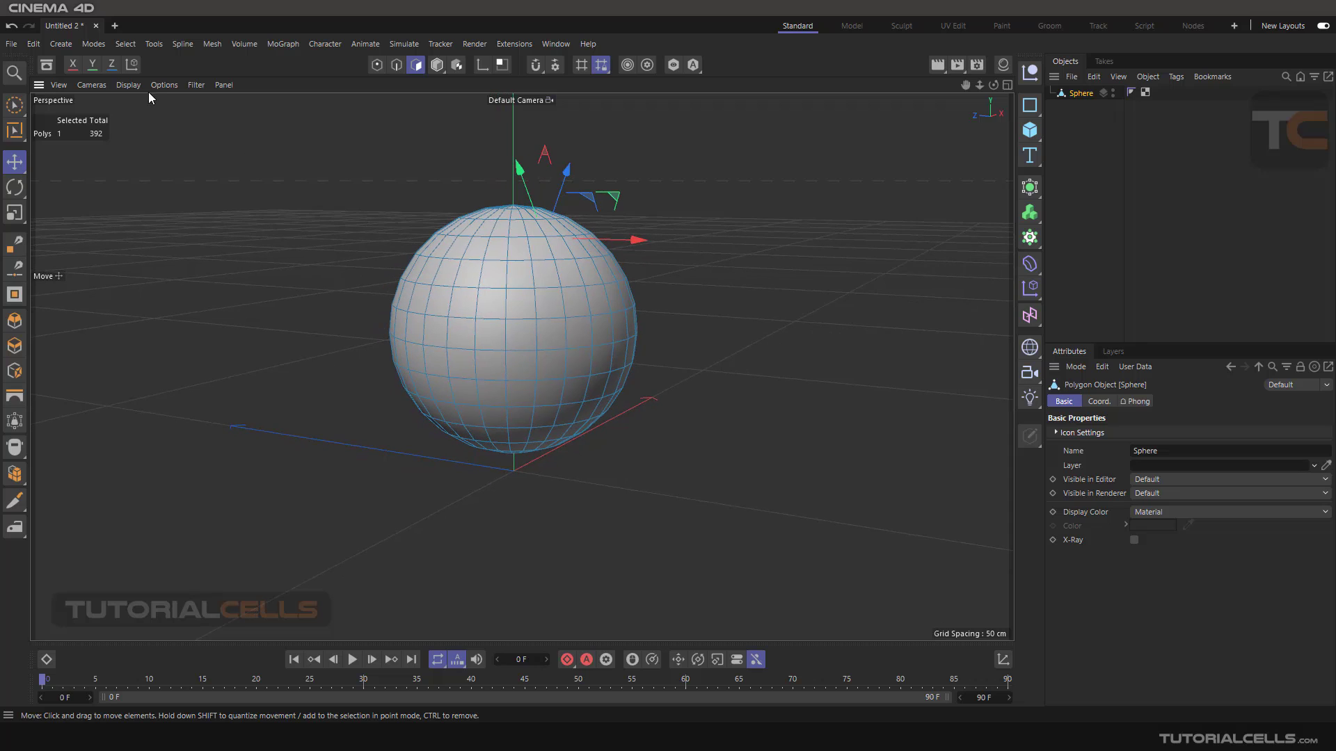
click(128, 43)
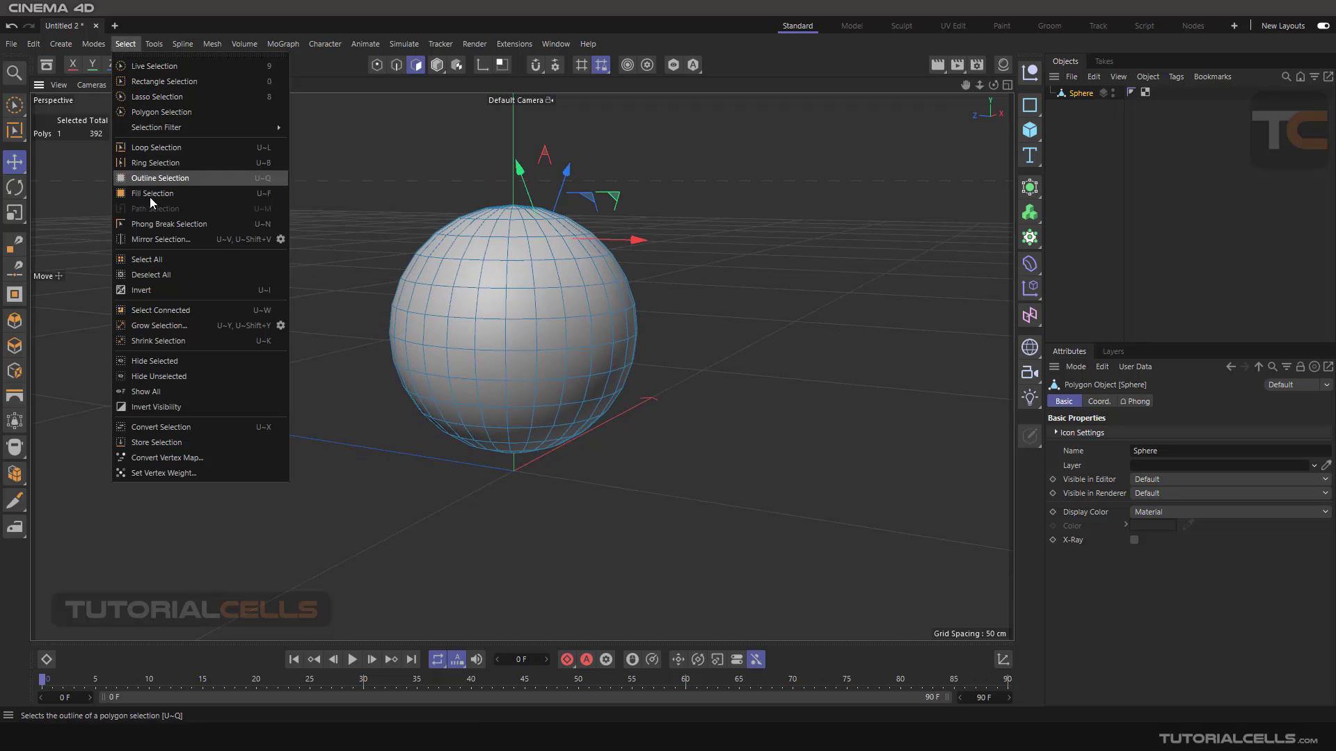
click(192, 274)
- Pick a front polygon and Shift-add neighbours into a 2x2 block
alt+drag(687, 289, 594, 282)
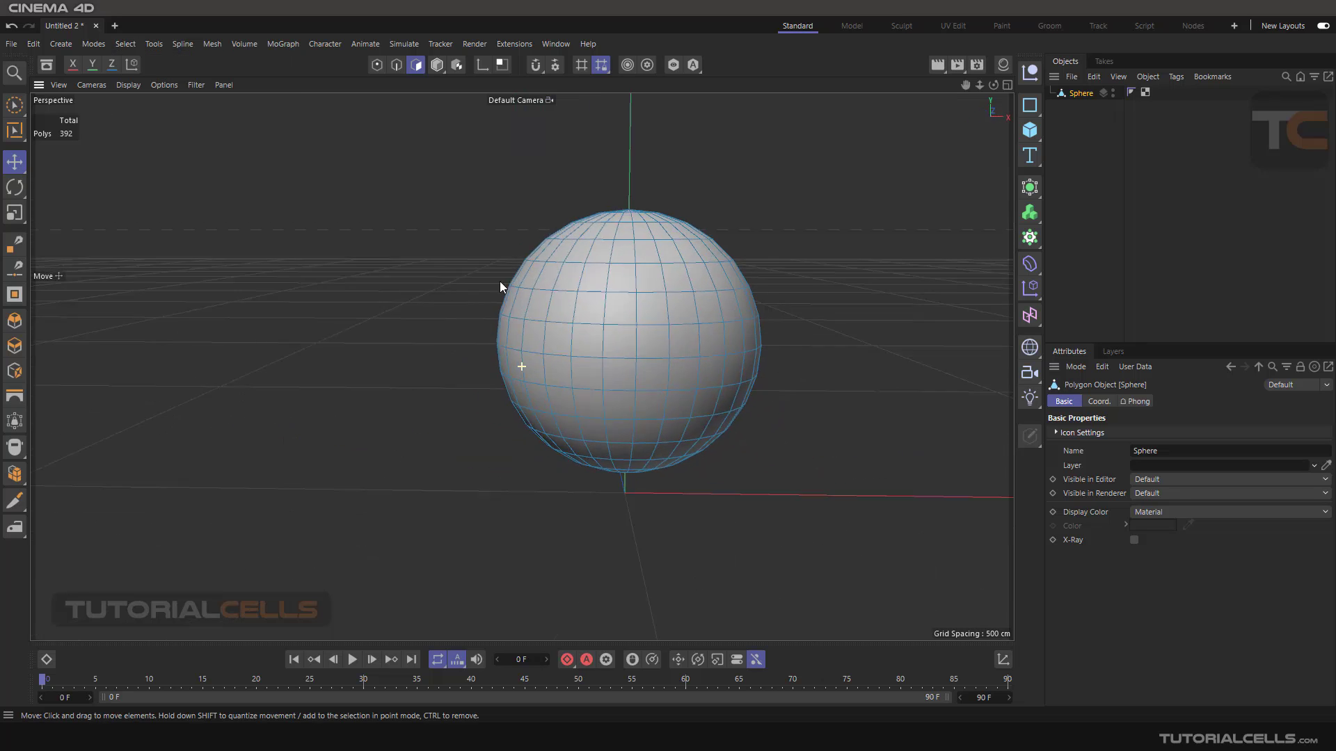
click(595, 283)
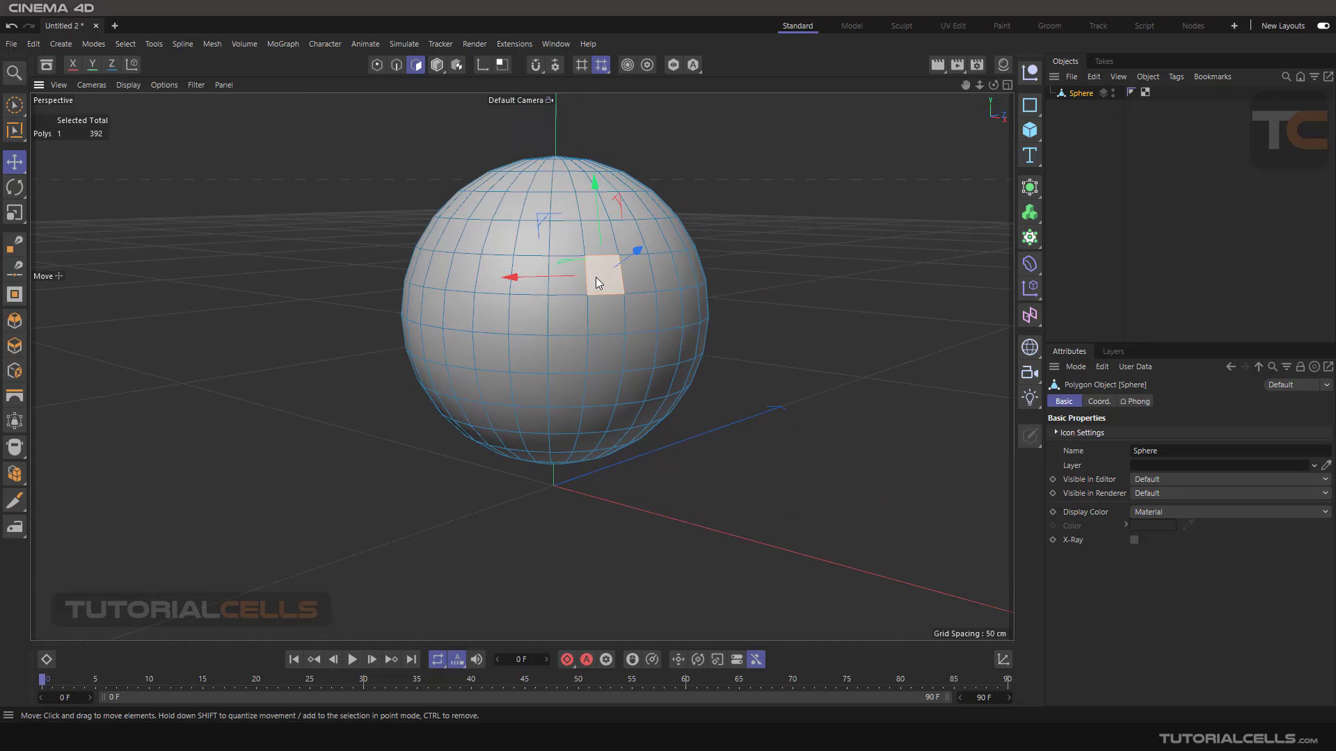
mouse_move(720, 329)
alt+mouse_down()
mouse_move(727, 300)
mouse_move(751, 312)
alt+mouse_up()
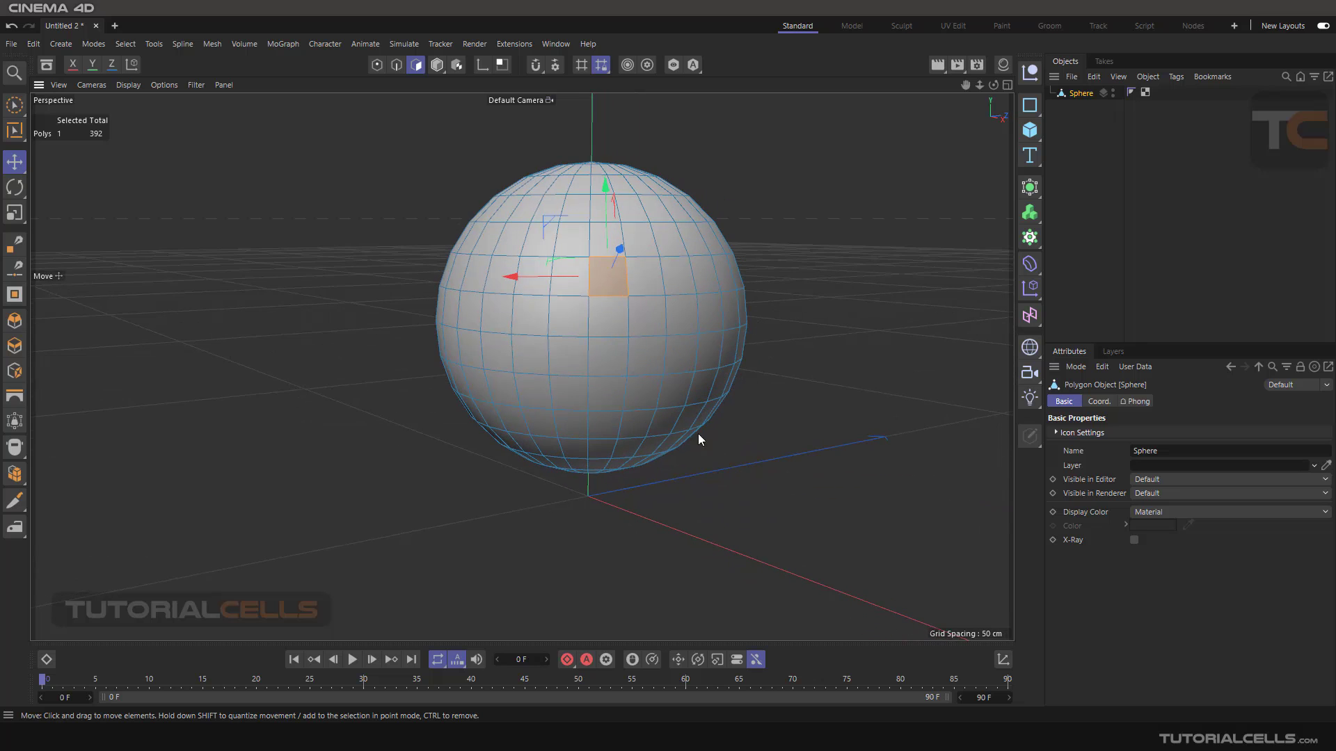
shift+click(615, 325)
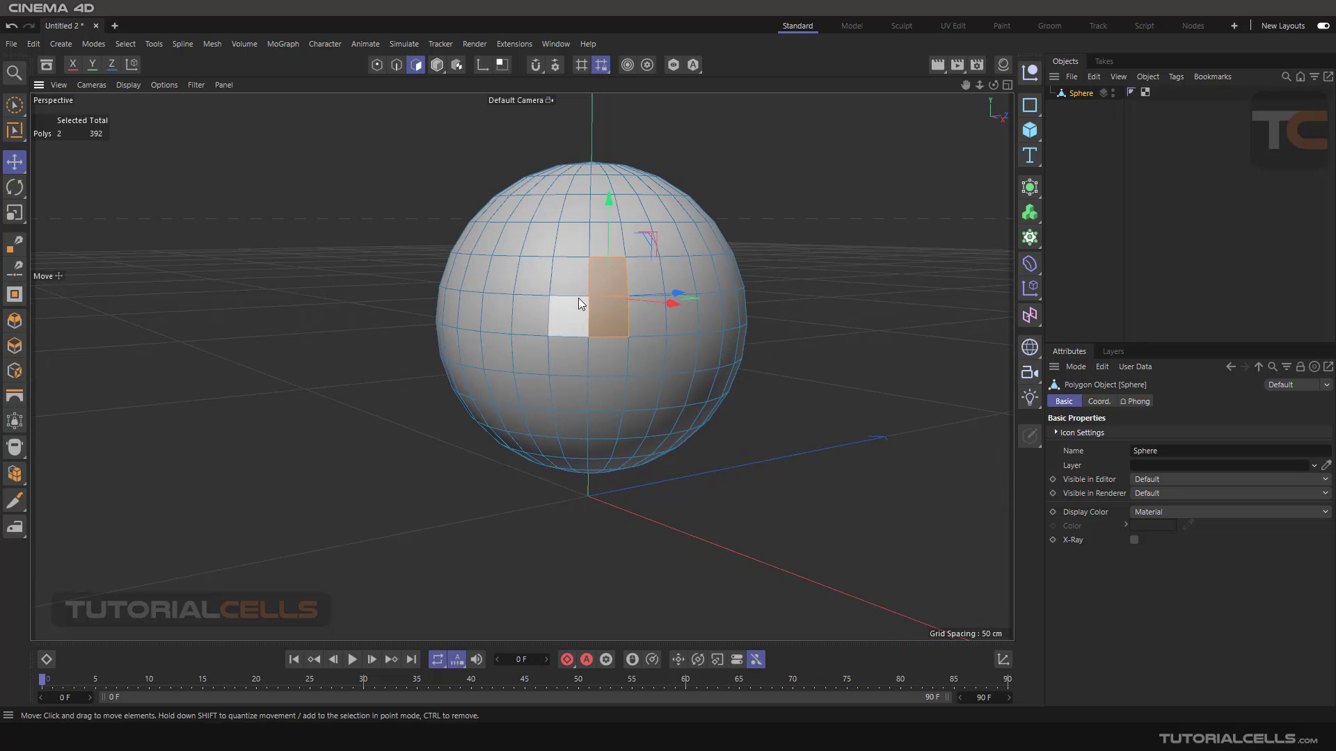
mouse_move(579, 297)
shift+mouse_down()
mouse_move(546, 286)
mouse_move(377, 291)
mouse_move(393, 287)
shift+mouse_up()
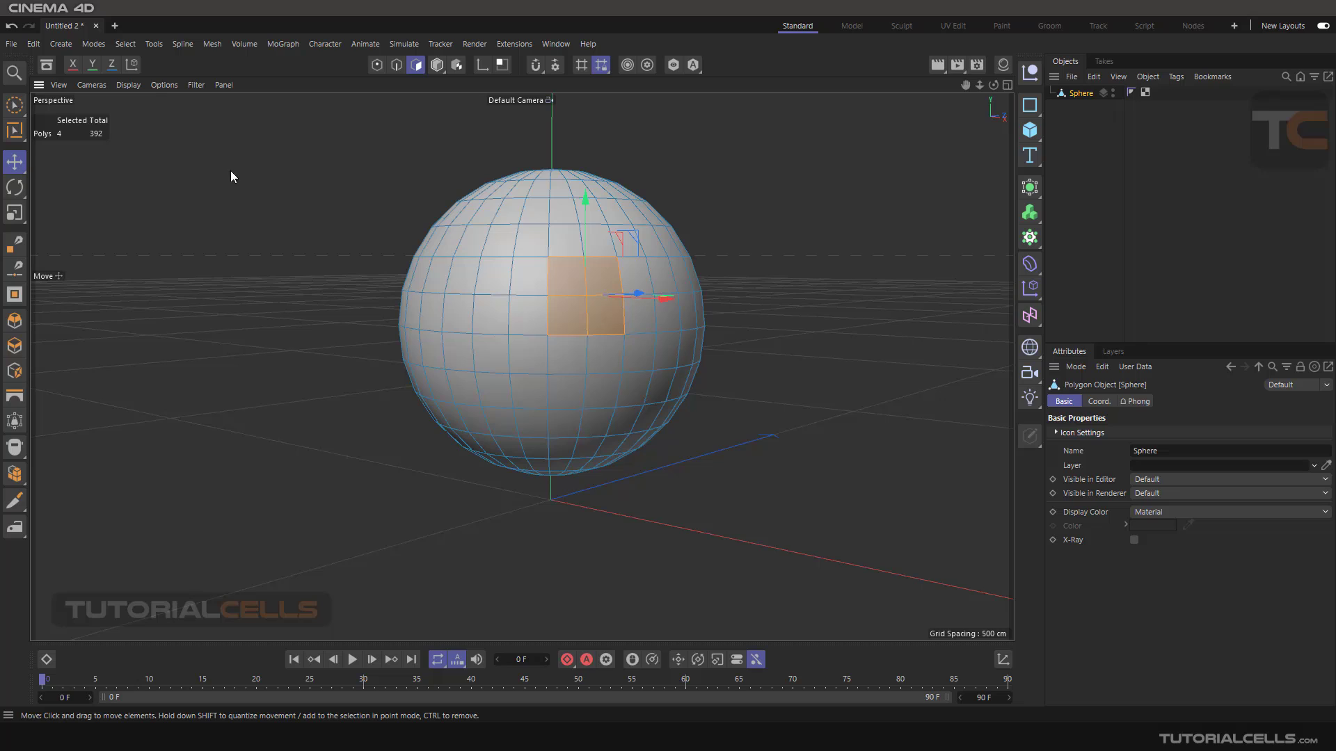
- Apply Select > Invert, leaving 388 of 392 polygons selected
click(126, 44)
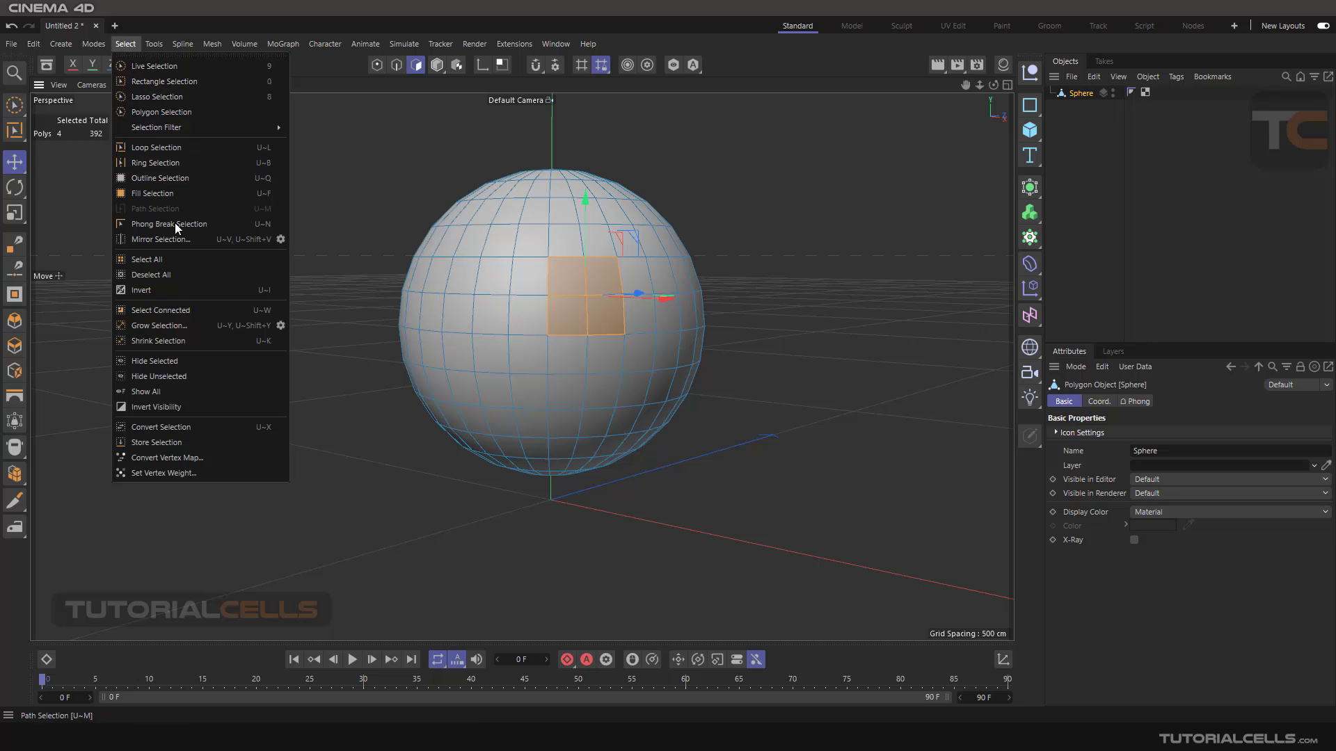
click(270, 293)
mouse_move(635, 386)
alt+mouse_down()
mouse_move(456, 388)
mouse_move(794, 406)
mouse_move(657, 388)
mouse_move(603, 402)
alt+mouse_up()
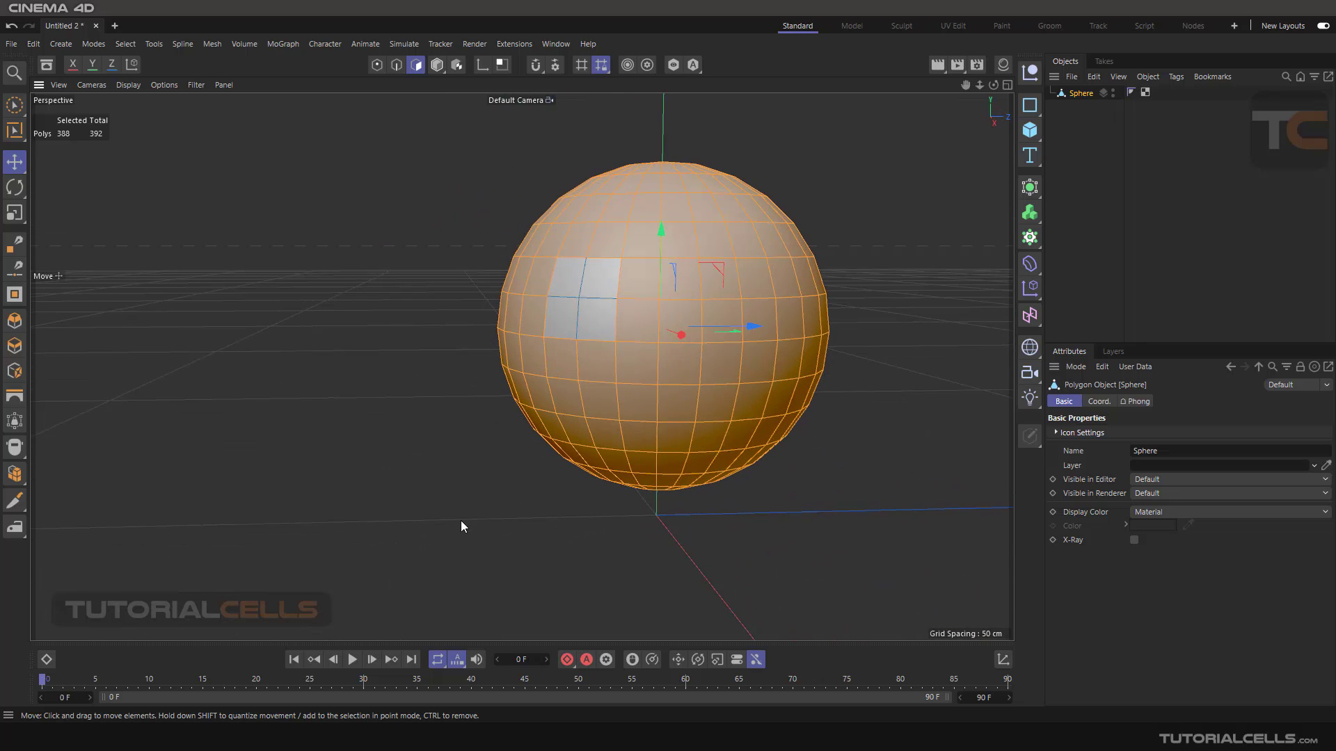
scroll(521, 375, down, 2)
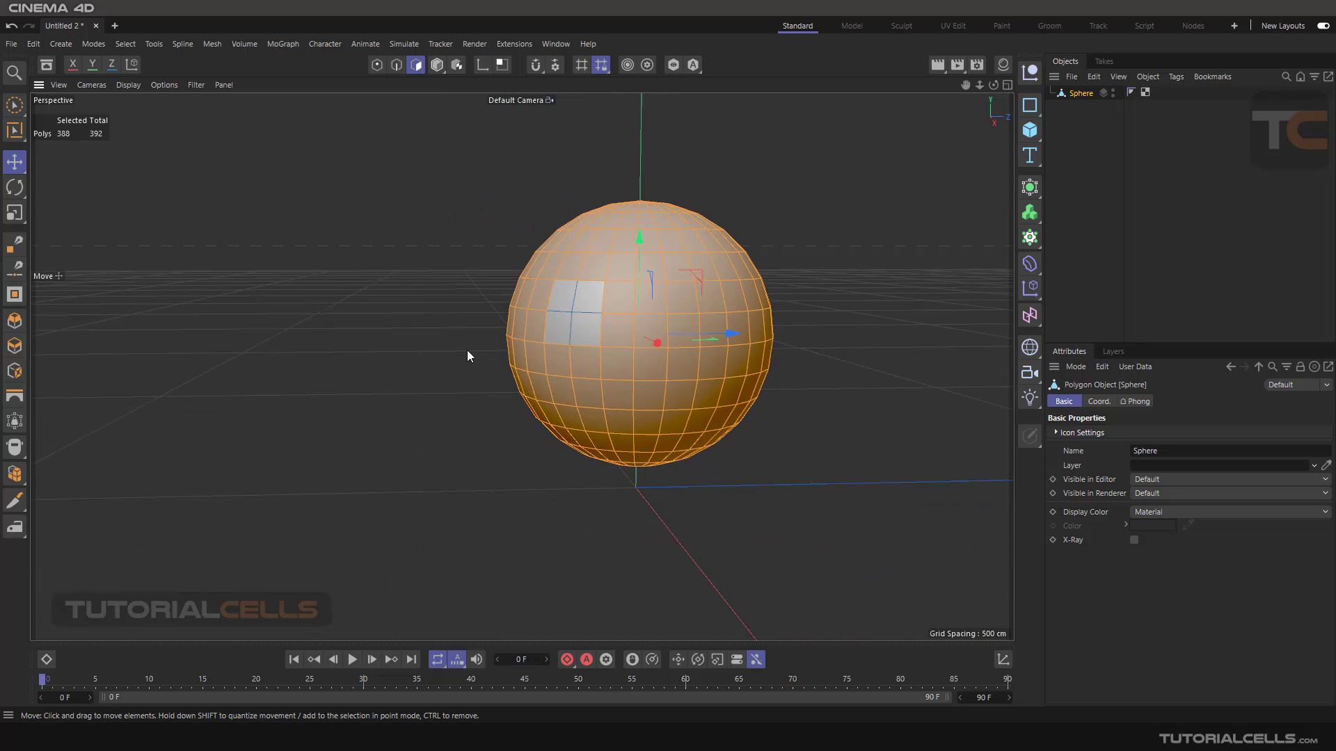